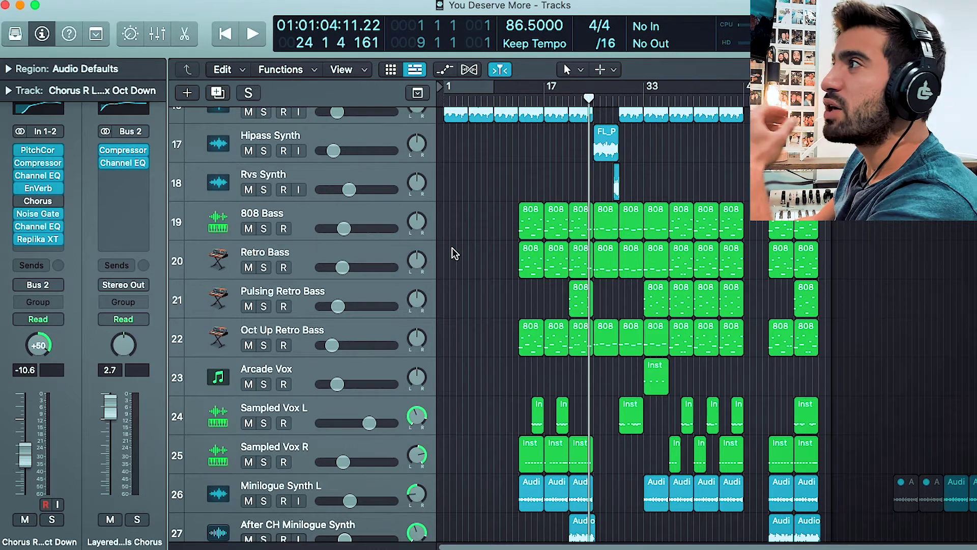
# Step: Solo the Retro Bass track and play it with the cycle range set to bars 25 to 29
pyautogui.click(316, 251)
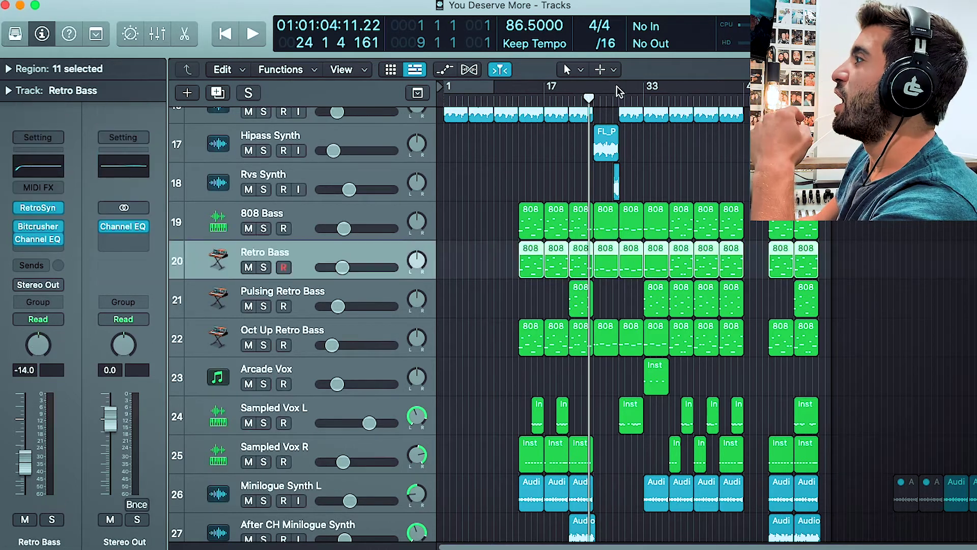
pyautogui.moveTo(592, 87); pyautogui.dragTo(620, 96)
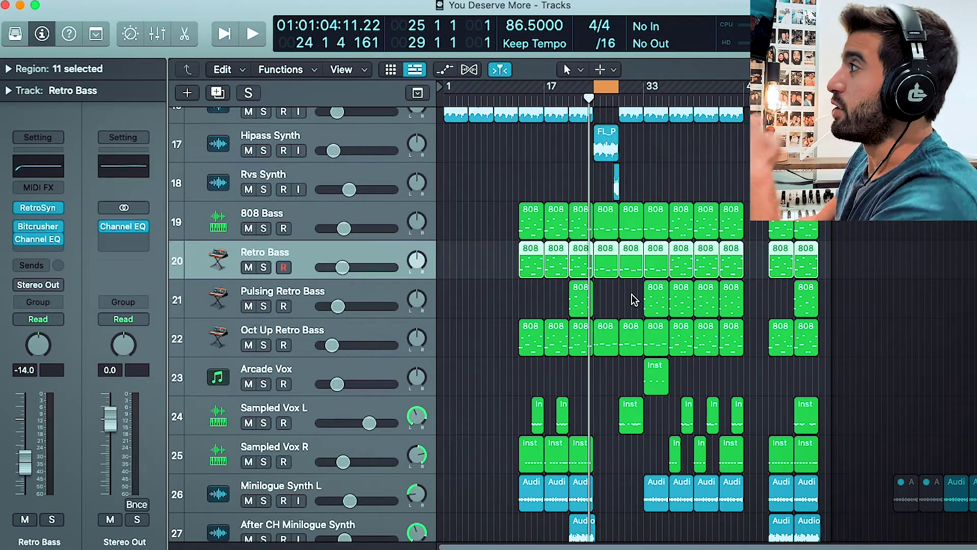
pyautogui.scroll(5, 632, 294)
pyautogui.scroll(3, 633, 298)
pyautogui.hscroll(5, 632, 298)
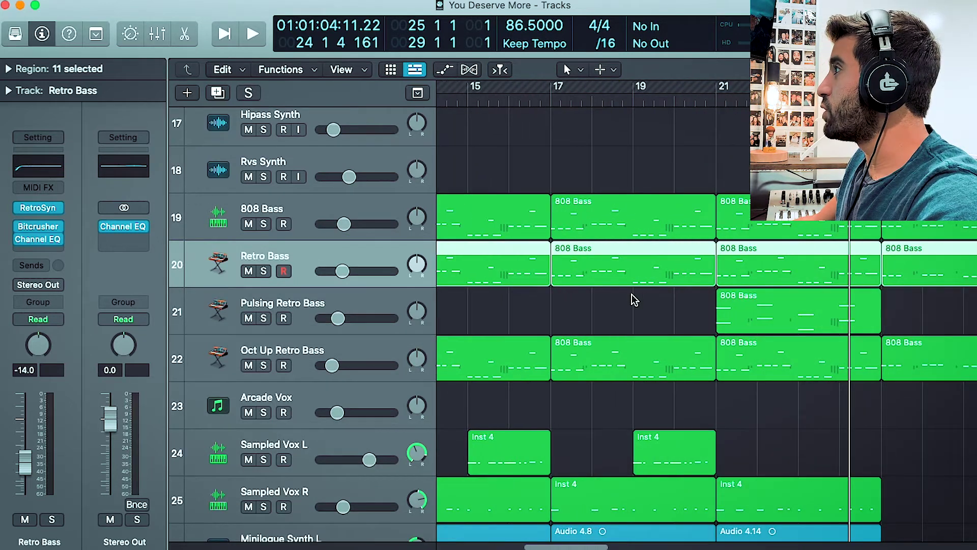
pyautogui.click(263, 271)
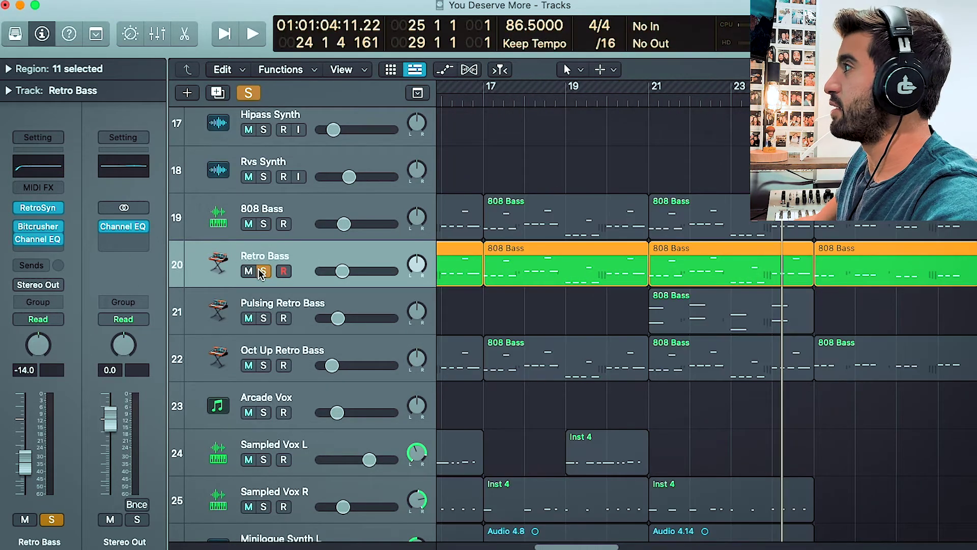
pyautogui.press('space')
pyautogui.hscroll(5, 502, 279)
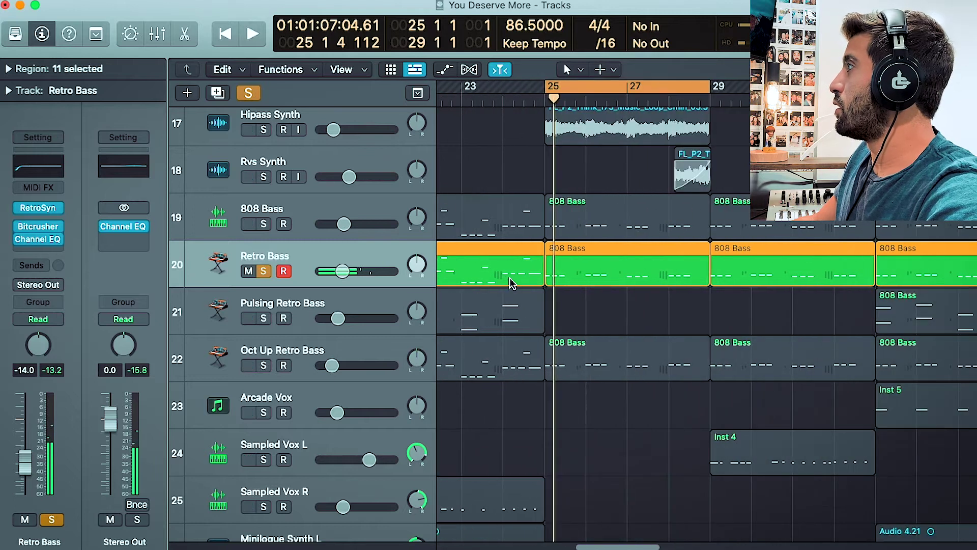
pyautogui.press('space')
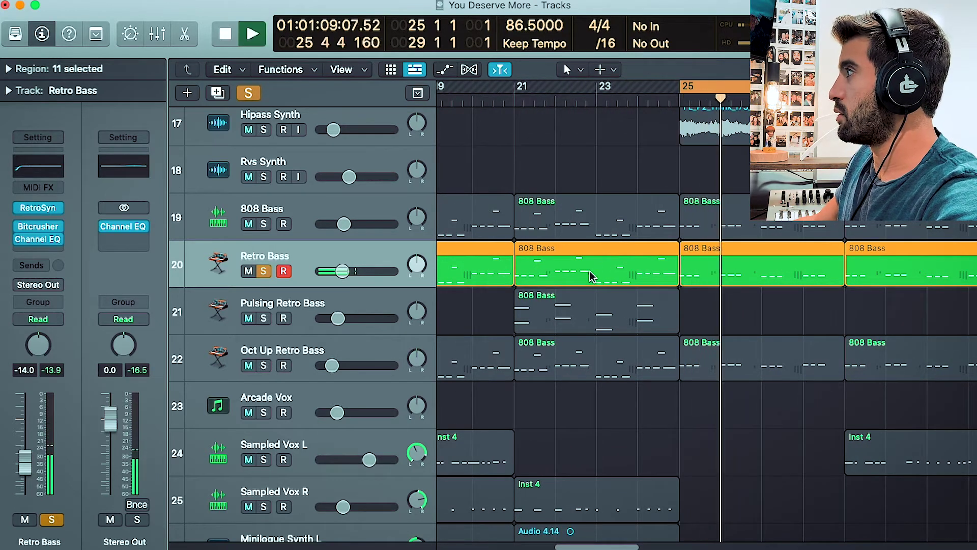
# Step: Move the cycle range to bars 21 to 25 and play the soloed Retro Bass
pyautogui.press('space')
pyautogui.moveTo(521, 88); pyautogui.dragTo(684, 97)
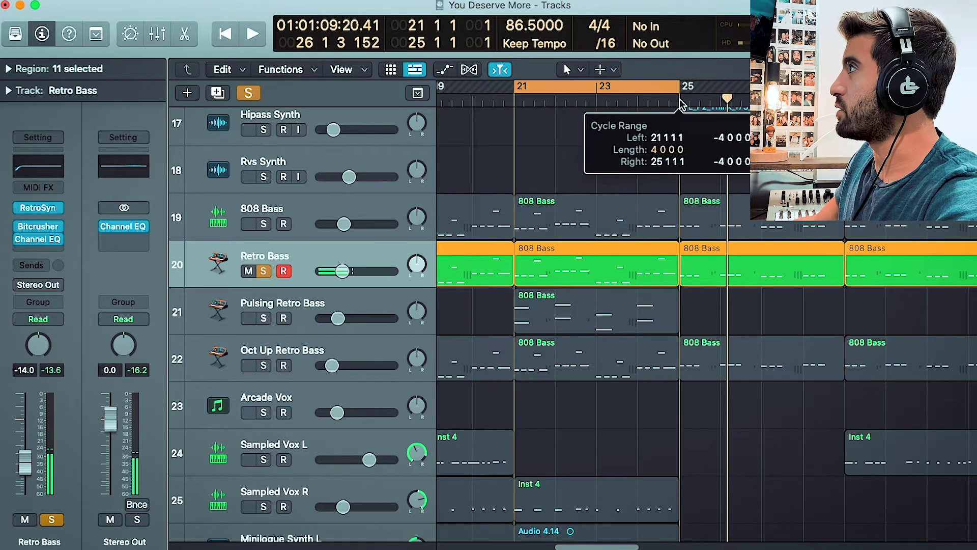
pyautogui.press('space')
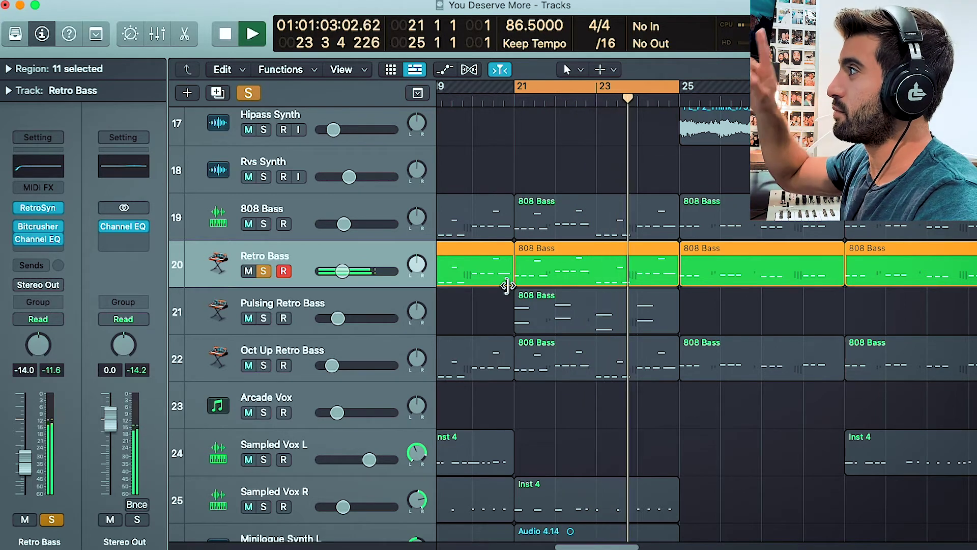
pyautogui.press('a')
pyautogui.press('a')
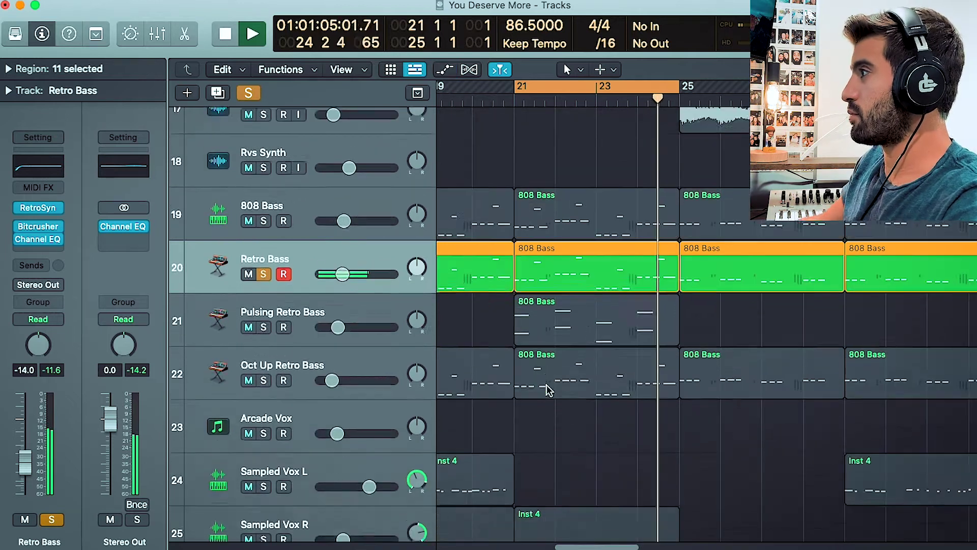
# Step: Stop playback and open the Retro Bass regions in a separate Piano Roll window
pyautogui.press('p')
pyautogui.press('space')
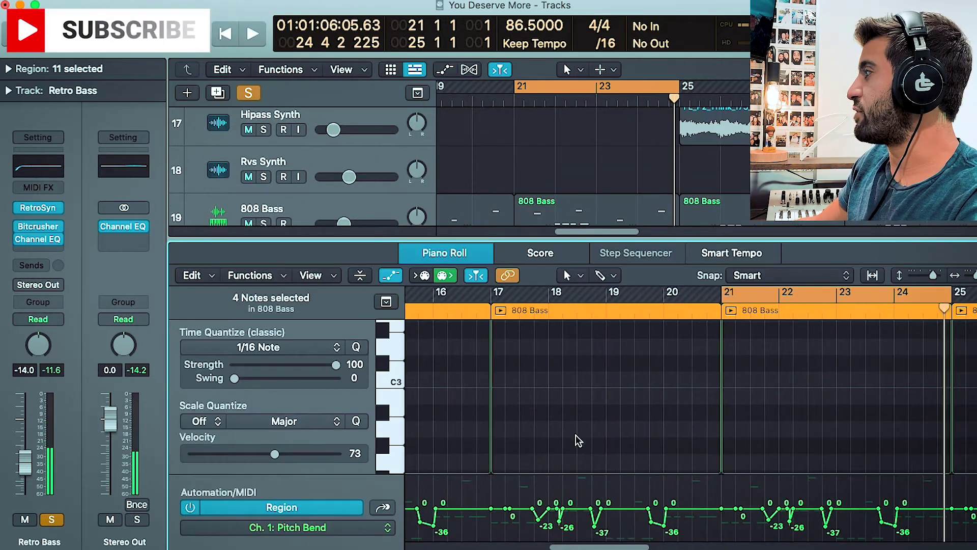
pyautogui.scroll(-2, 627, 415)
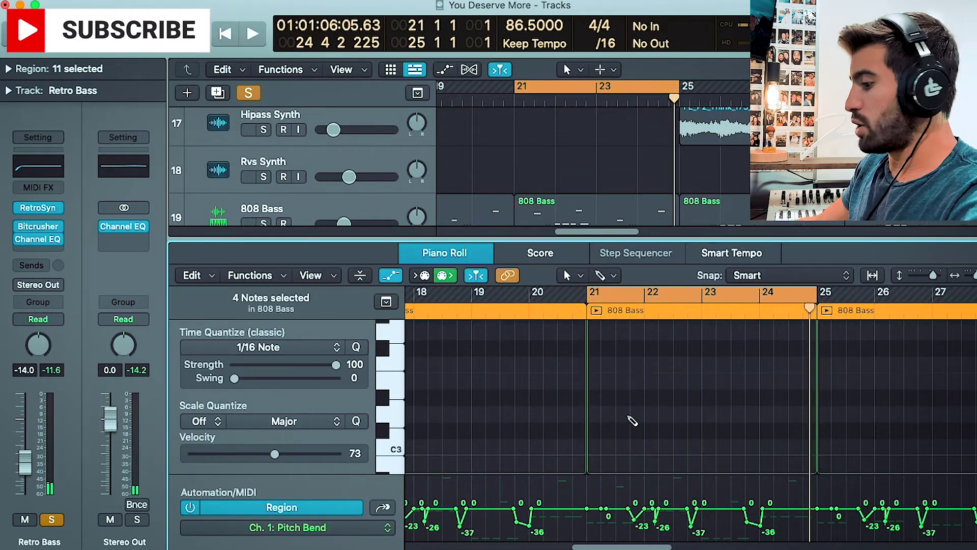
pyautogui.press('super+4')
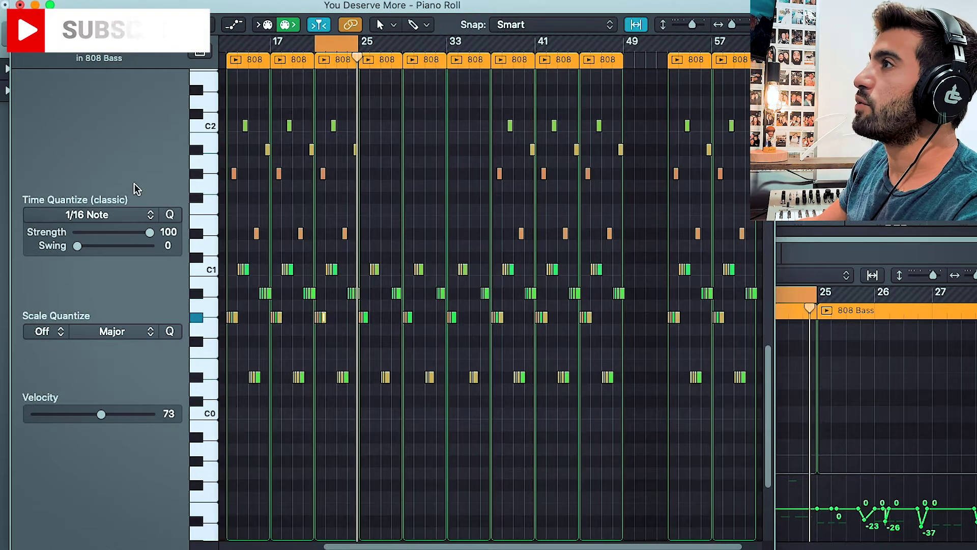
# Step: Show the Piano Roll's automation lane and set it to Ch. 1: Pitch Bend
pyautogui.click(242, 24)
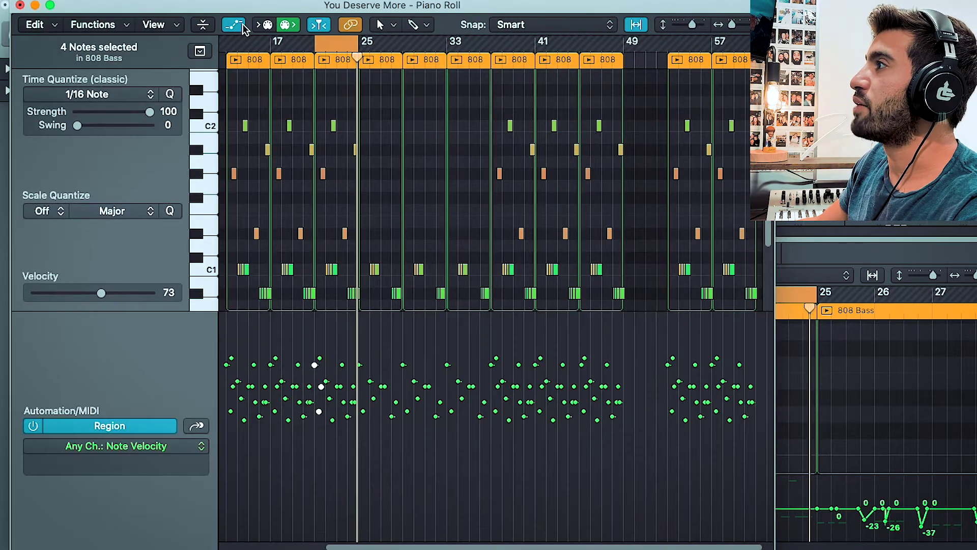
pyautogui.click(158, 446)
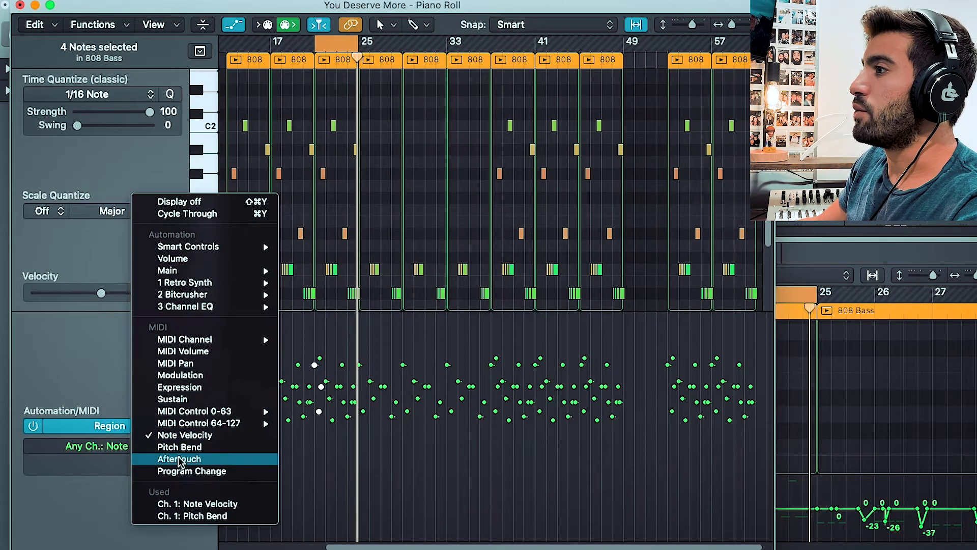
pyautogui.click(194, 513)
# Step: Examine the pitch bend curve against the bass notes across bars 21 to 25
pyautogui.press('super+Right')
pyautogui.press('super+Right')
pyautogui.press('super+Right')
pyautogui.press('super+Right')
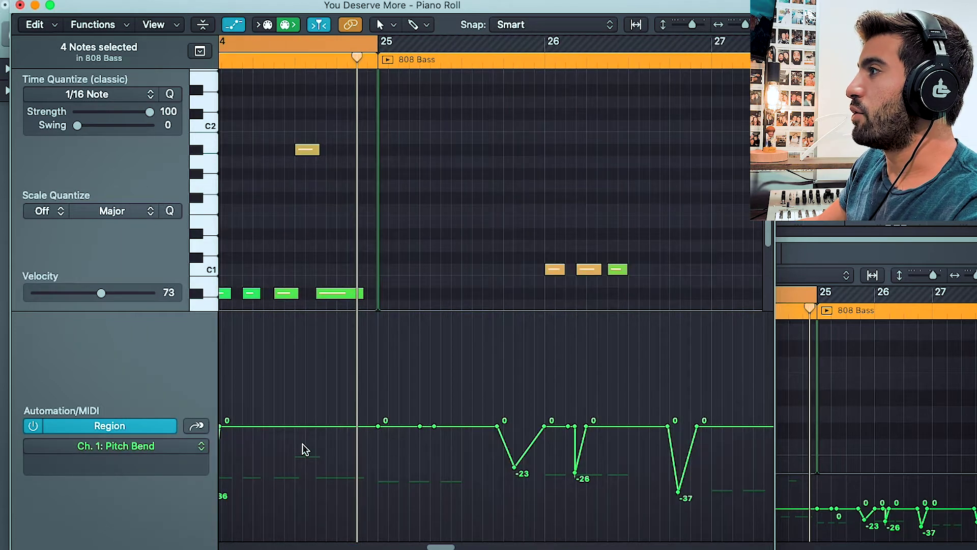
pyautogui.hscroll(-5, 388, 392)
pyautogui.press('super+Up')
pyautogui.press('super+Left')
pyautogui.press('super+Left')
pyautogui.press('super+Down')
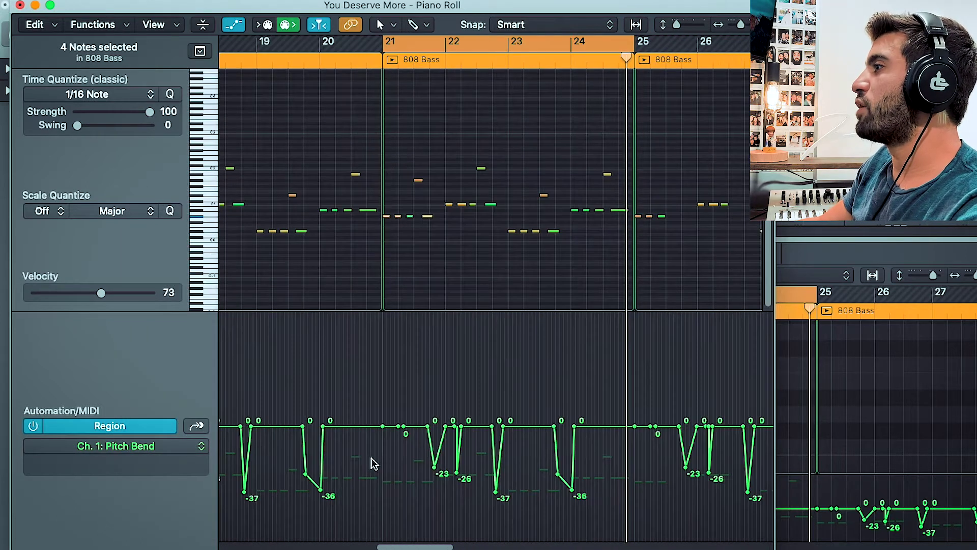
pyautogui.press('super+Down')
pyautogui.press('super+Down')
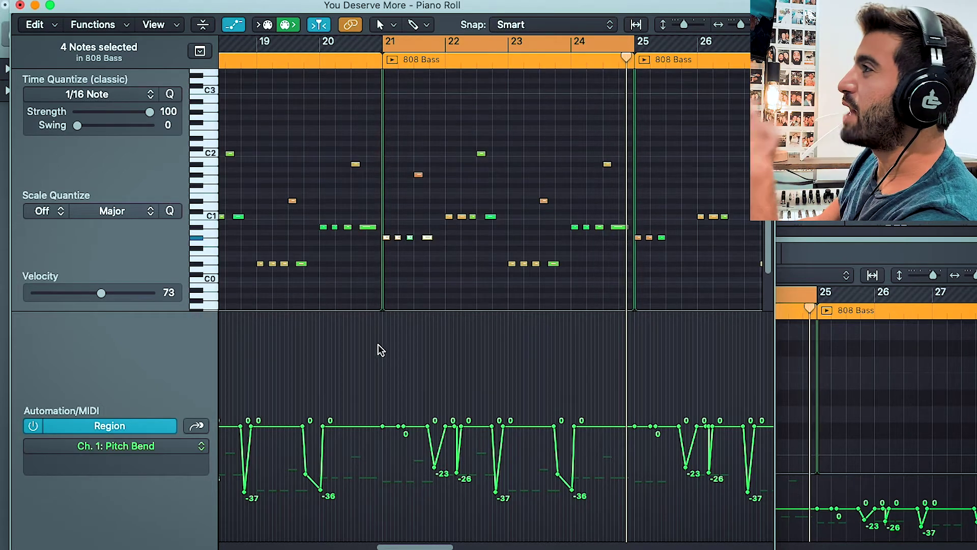
# Step: Bypass the region automation to hear the bass without pitch bend, and re-enable it
pyautogui.click(32, 425)
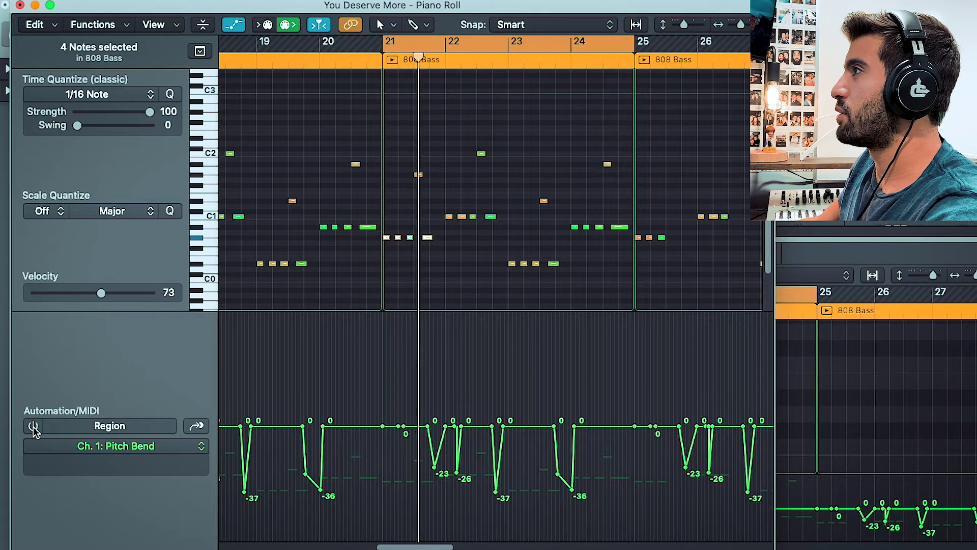
pyautogui.click(33, 426)
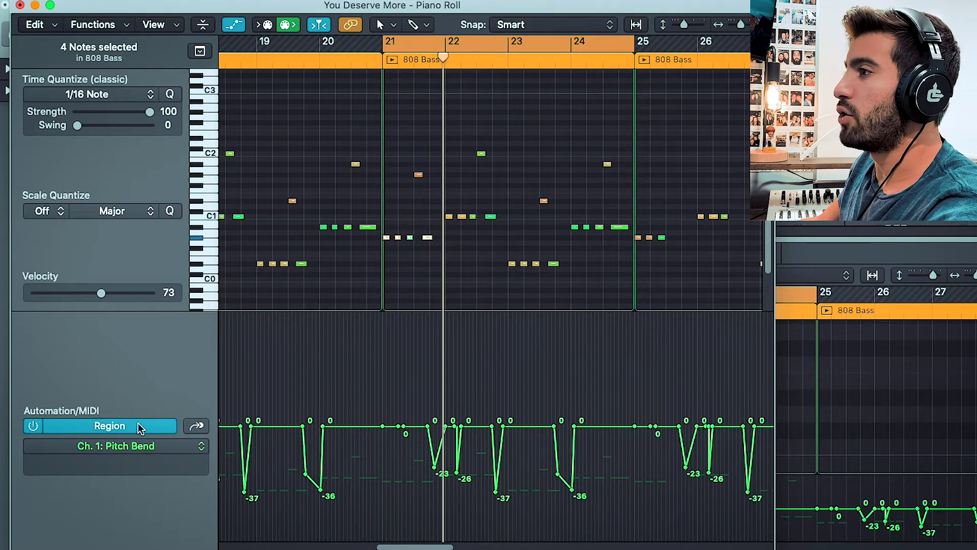
# Step: Audition the bass with the pitch bend points of bars 21 to 25 removed, and paste the points back for comparison
pyautogui.moveTo(406, 514); pyautogui.dragTo(601, 523)
pyautogui.press('Delete')
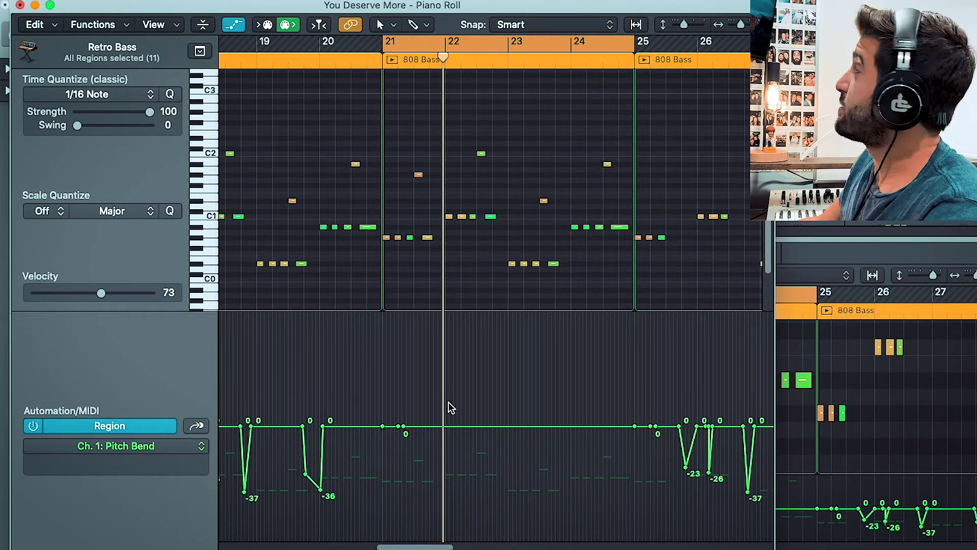
pyautogui.press('space')
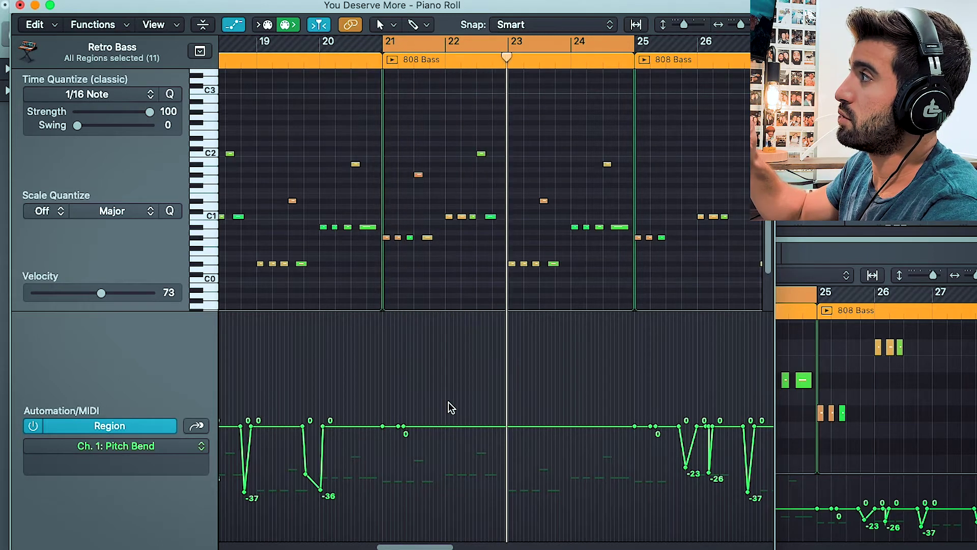
pyautogui.press('super+v')
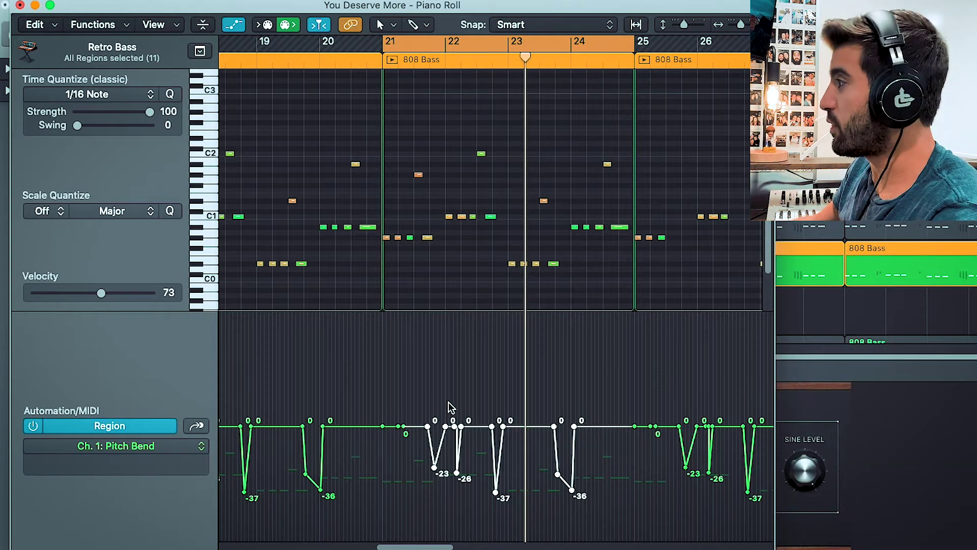
pyautogui.press('space')
pyautogui.press('space')
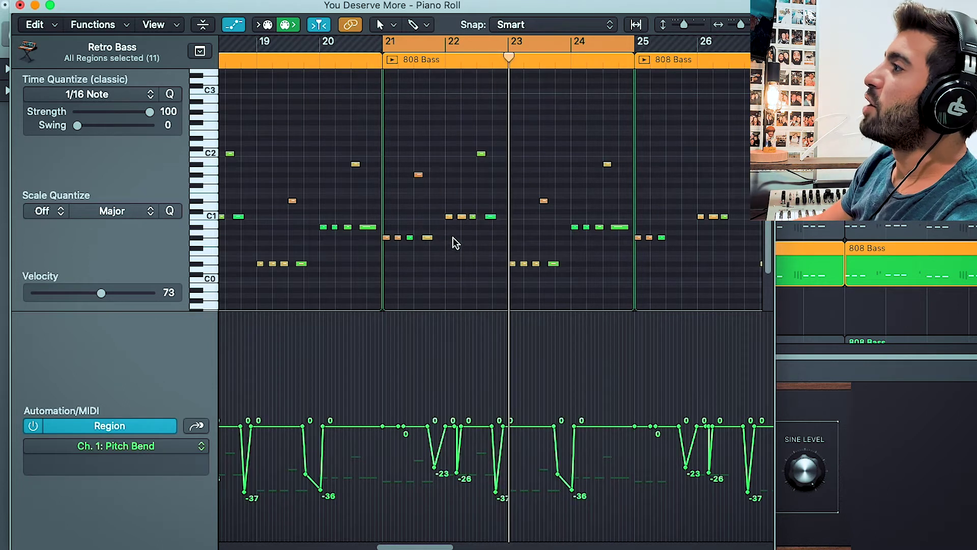
# Step: Close the Piano Roll window and open the Retro Synth instrument of the Retro Bass track
pyautogui.scroll(3, 471, 246)
pyautogui.click(21, 6)
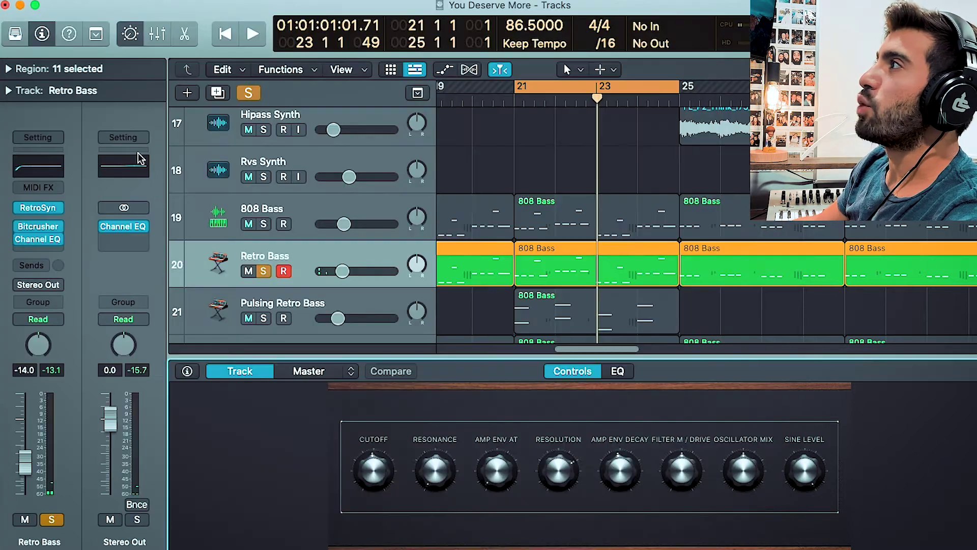
pyautogui.click(41, 208)
pyautogui.moveTo(483, 194); pyautogui.dragTo(389, 59)
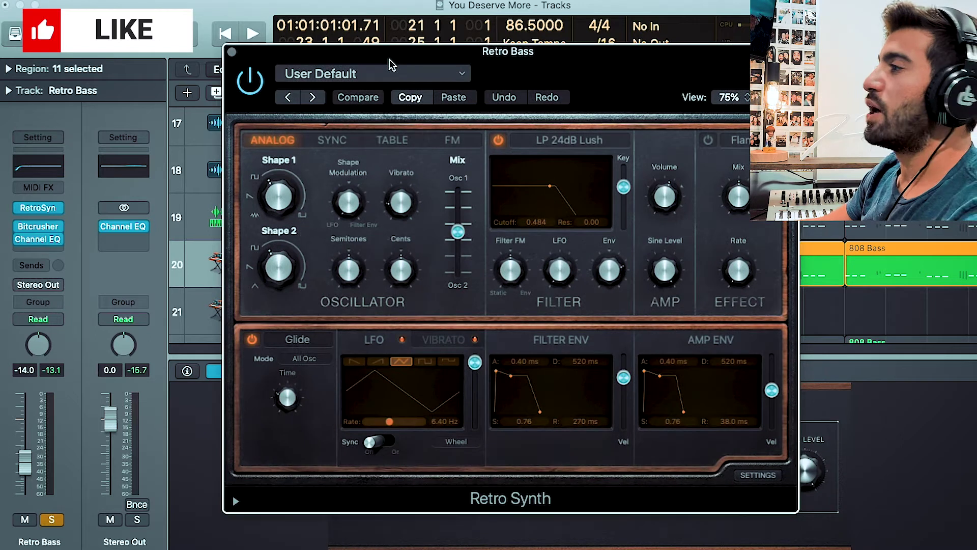
# Step: Turn Retro Synth's Glide off to hear the notes without it, and turn it back on
pyautogui.click(253, 341)
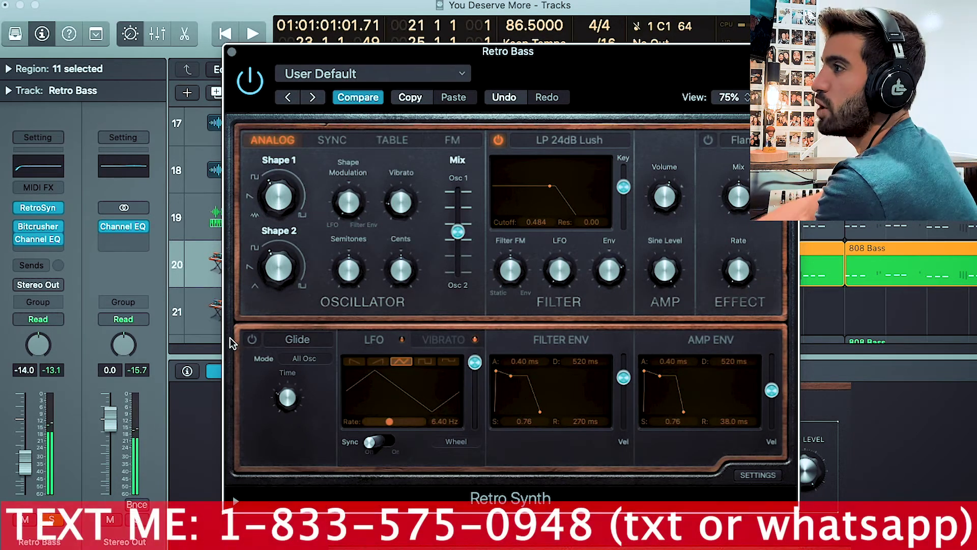
pyautogui.click(249, 341)
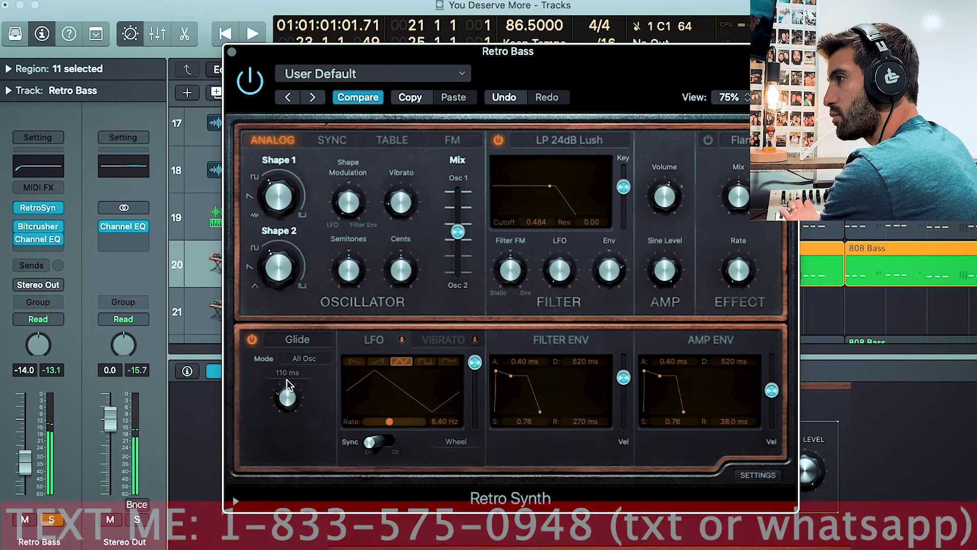
# Step: Vary the Glide time in Retro Synth, trying 560 ms, 140 ms and 220 ms, and reduce it again
pyautogui.moveTo(286, 379); pyautogui.dragTo(283, 378)
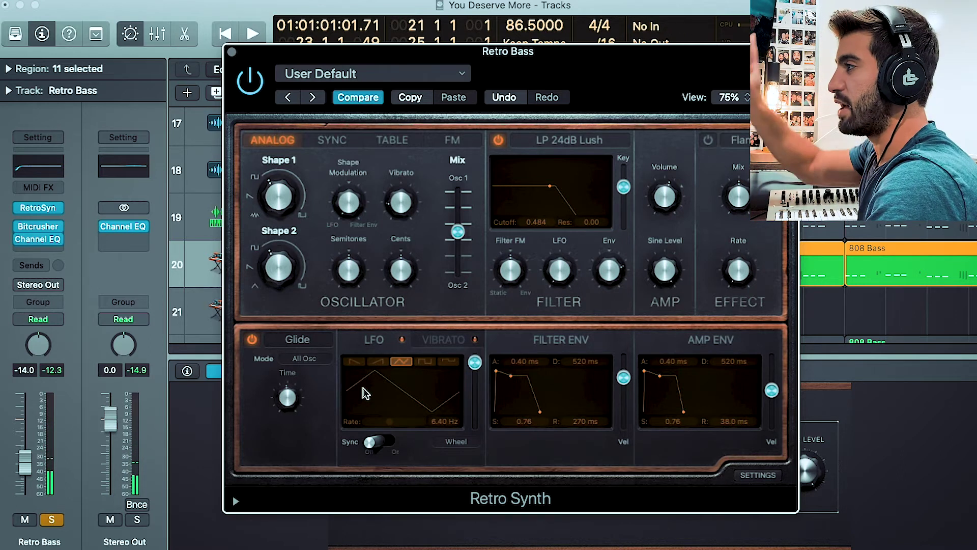
pyautogui.moveTo(293, 410)
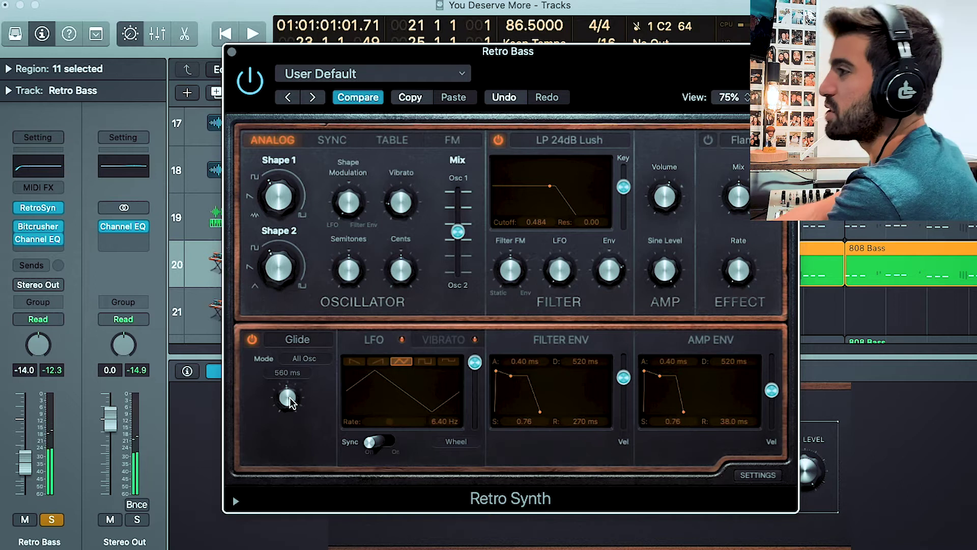
pyautogui.moveTo(289, 397); pyautogui.dragTo(284, 435)
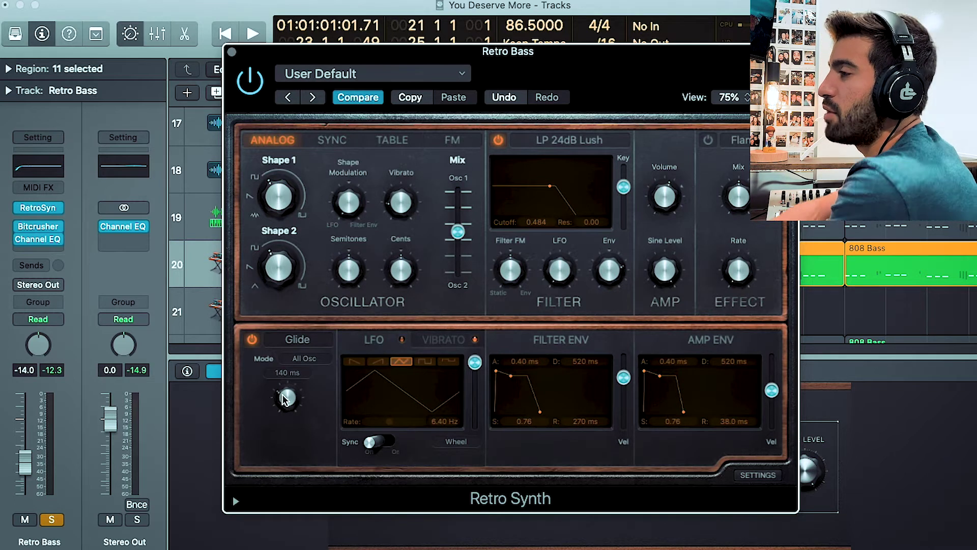
pyautogui.moveTo(285, 398)
pyautogui.mouseDown()
pyautogui.moveTo(277, 410)
pyautogui.moveTo(278, 386)
pyautogui.mouseUp()
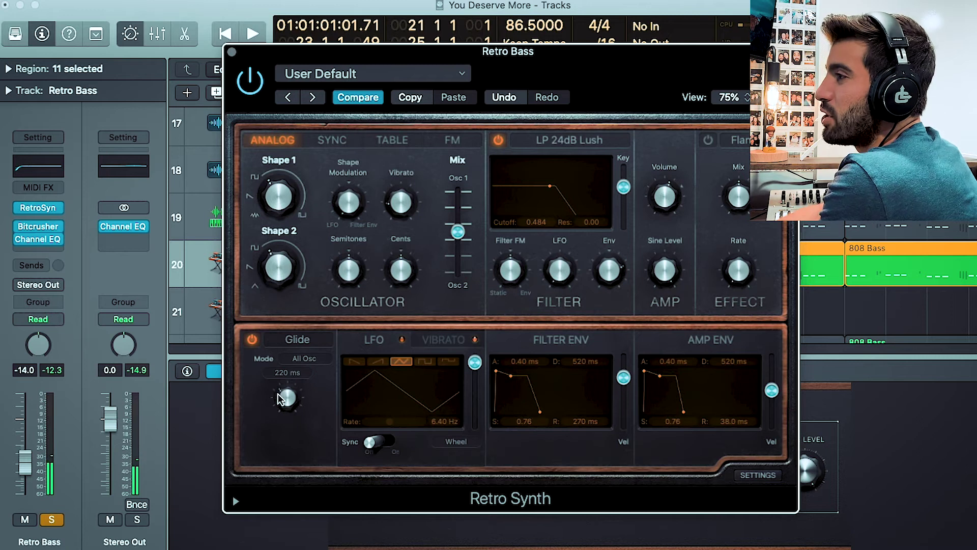
pyautogui.moveTo(277, 386); pyautogui.dragTo(278, 413)
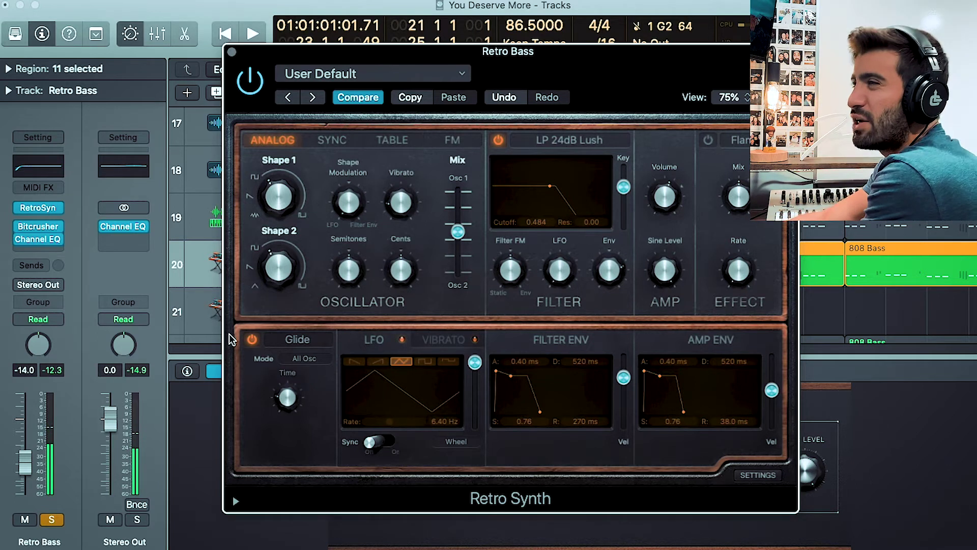
# Step: Compare the bass sound with Glide off and on again, and close the Retro Synth window
pyautogui.click(250, 341)
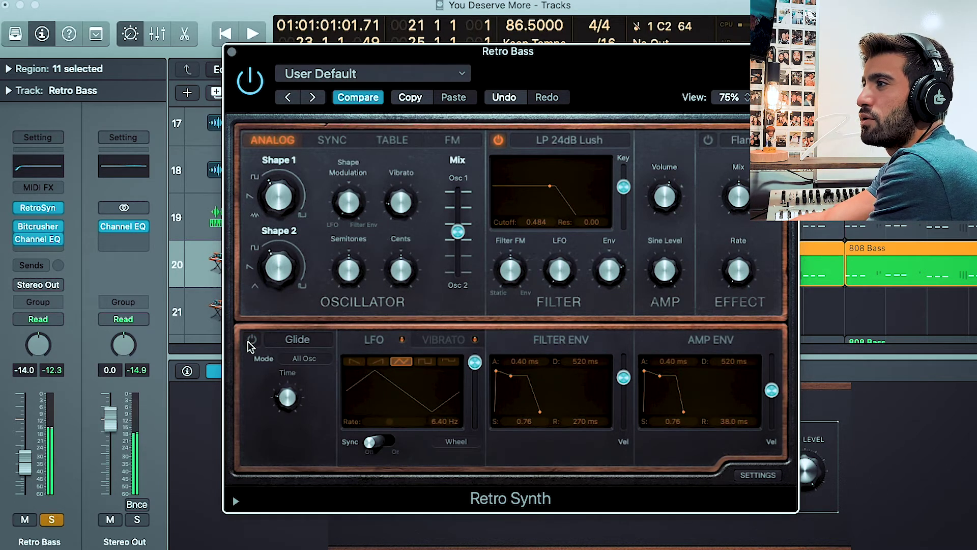
pyautogui.click(250, 340)
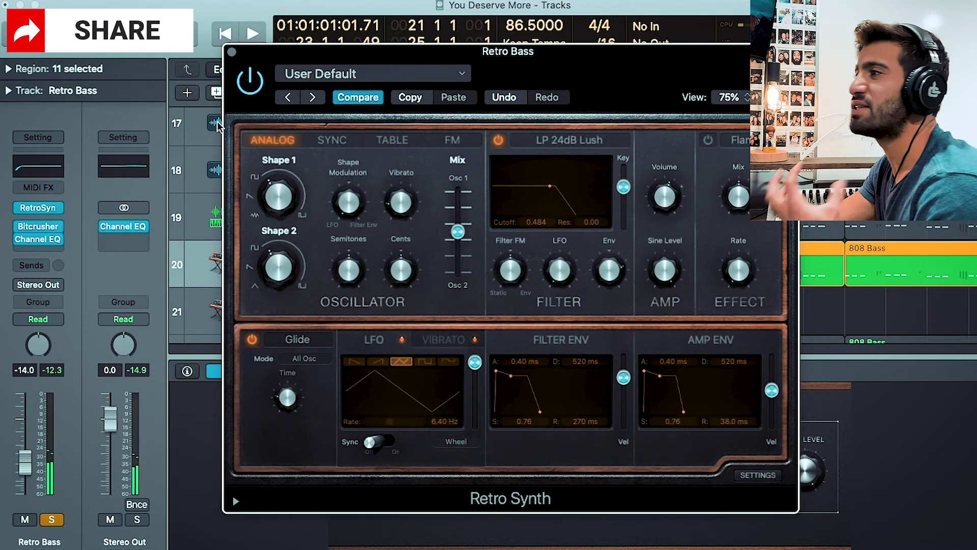
pyautogui.click(232, 52)
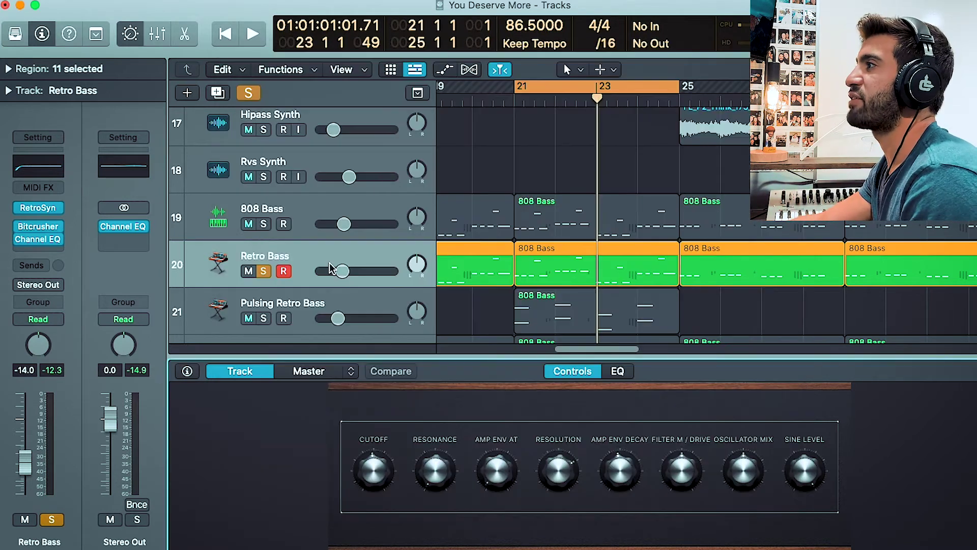
# Step: Open the Retro Bass regions in the Piano Roll and play the phrase from bar 21 with its pitch bend automation
pyautogui.press('b')
pyautogui.press('p')
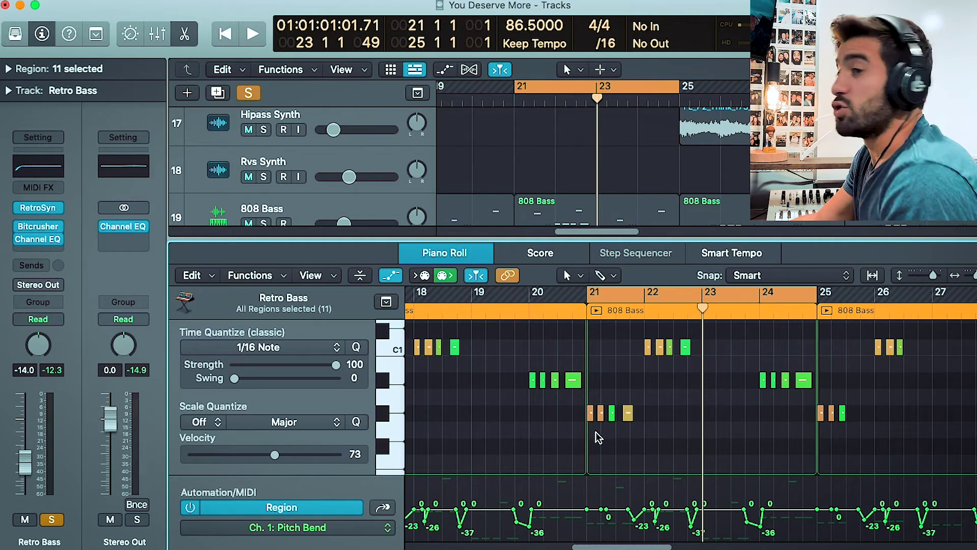
pyautogui.hscroll(3, 595, 432)
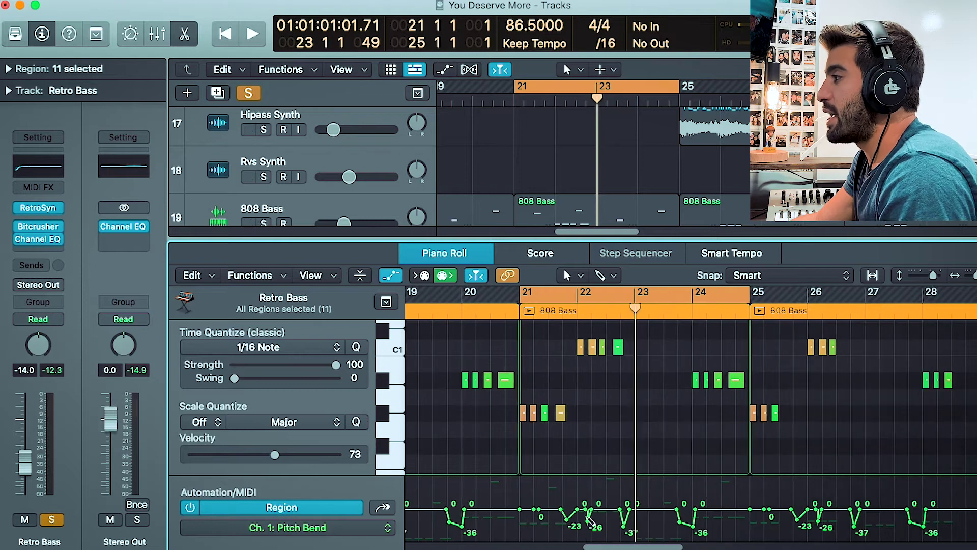
pyautogui.hscroll(3, 543, 456)
pyautogui.press('space')
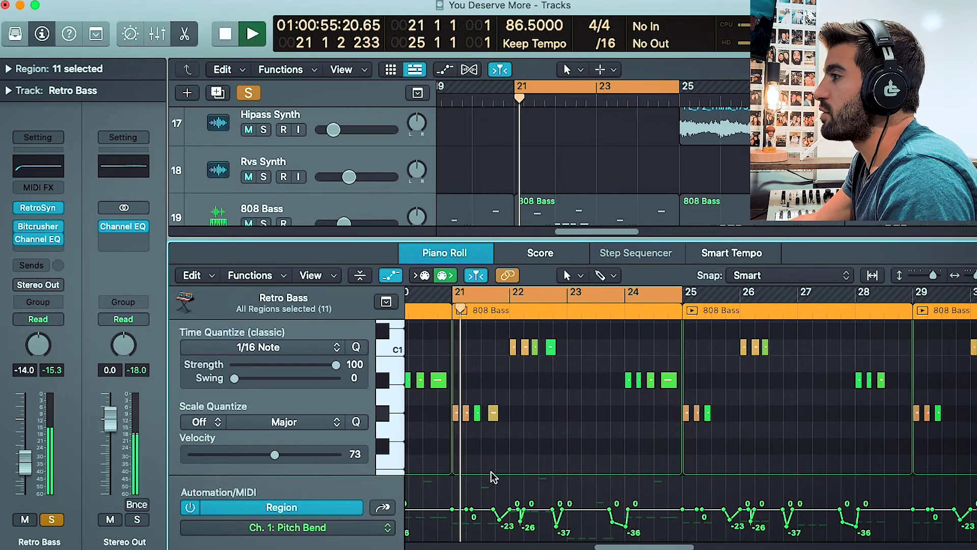
pyautogui.press('space')
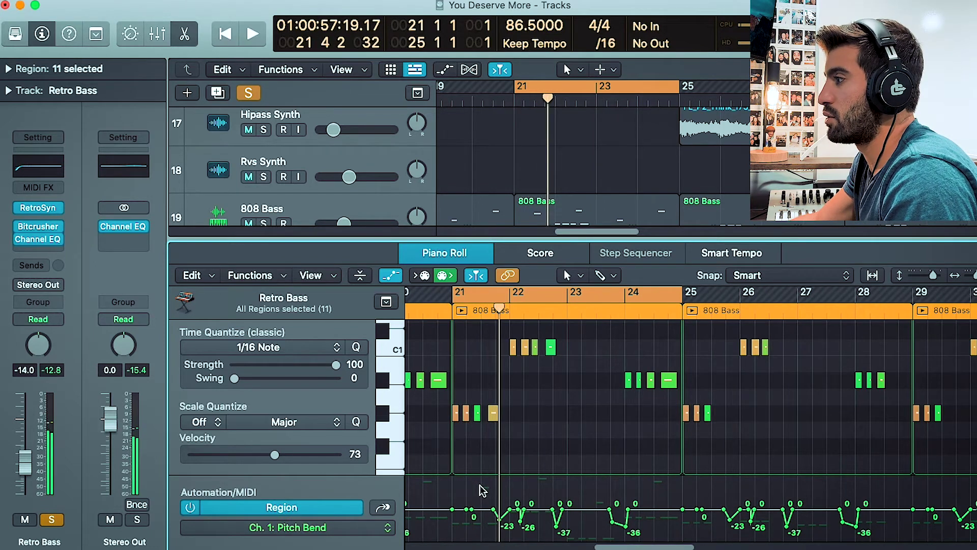
# Step: Try raising the -23 pitch bend point just before bar 22 to 53, listen to the bend, and undo the change
pyautogui.press('super+Down')
pyautogui.press('super+Right')
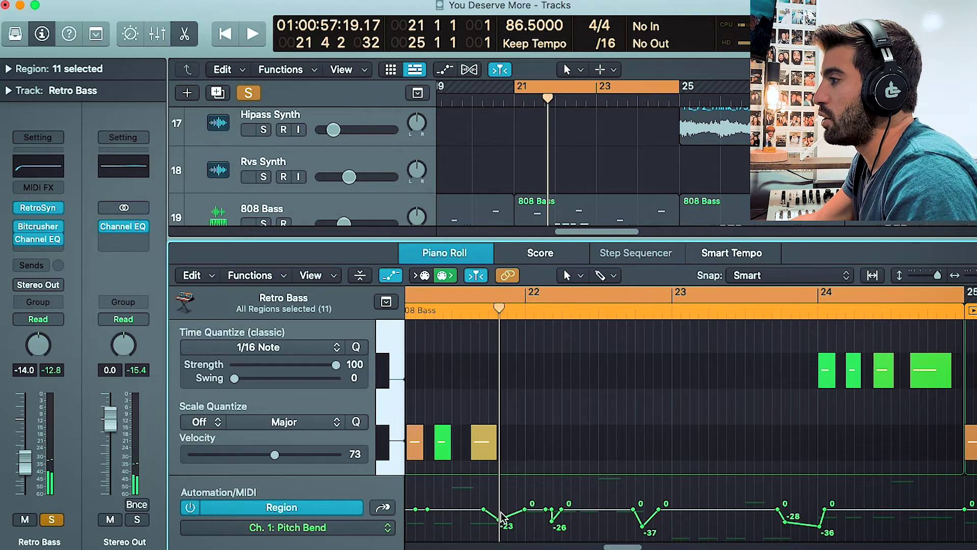
pyautogui.hscroll(-3, 501, 518)
pyautogui.scroll(-3, 600, 394)
pyautogui.moveTo(565, 521); pyautogui.dragTo(566, 484)
pyautogui.press('space')
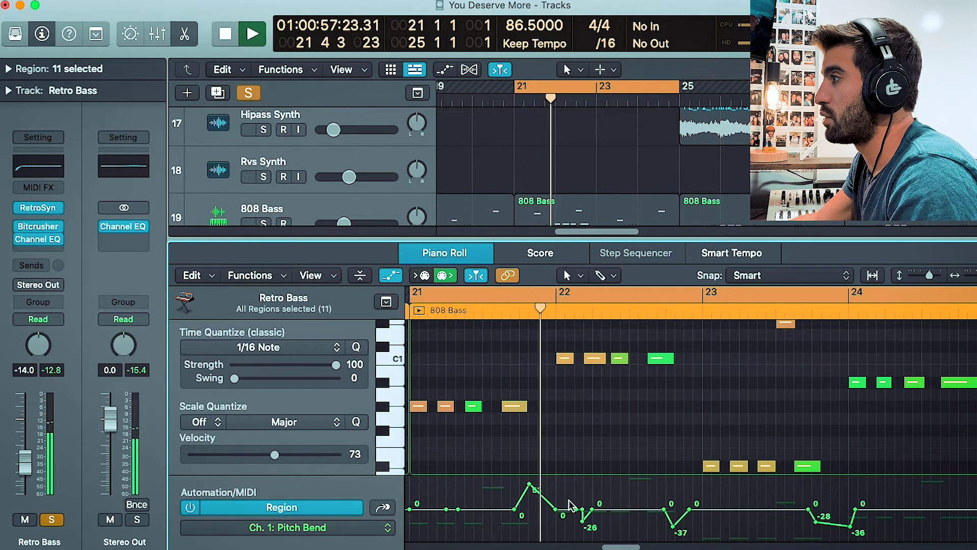
pyautogui.press('space')
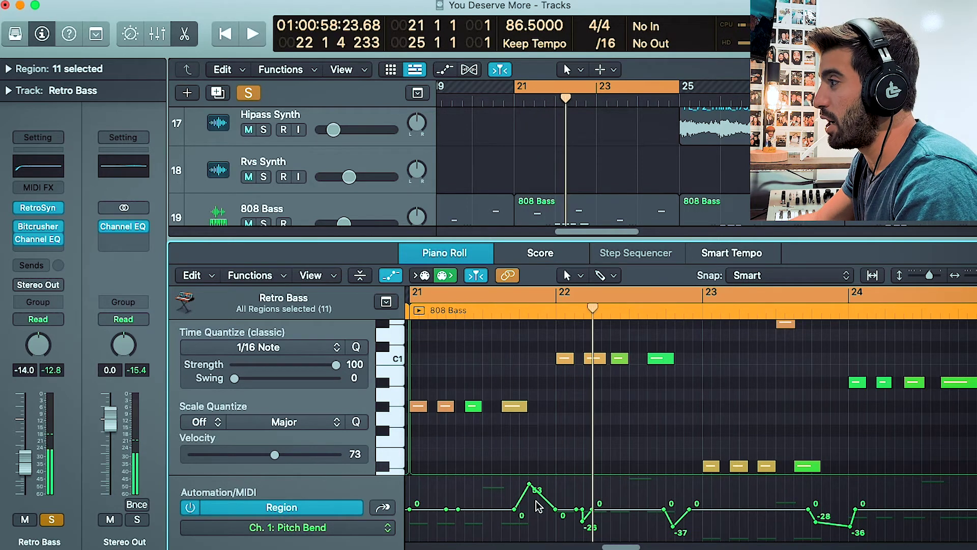
pyautogui.press('super+z')
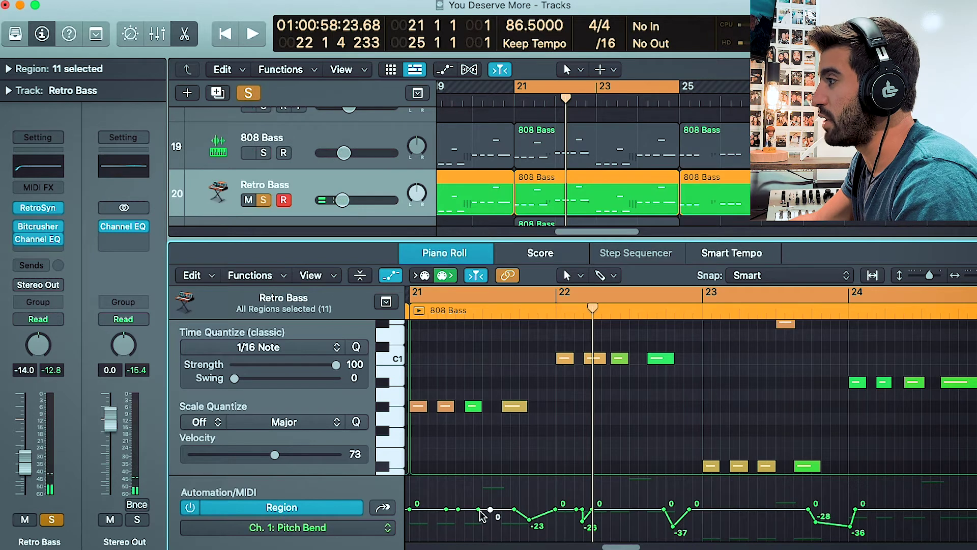
# Step: Raise the pitch bend point under the third note of bar 21 to 63 and listen to the upward bend
pyautogui.moveTo(479, 510); pyautogui.dragTo(478, 479)
pyautogui.press('space')
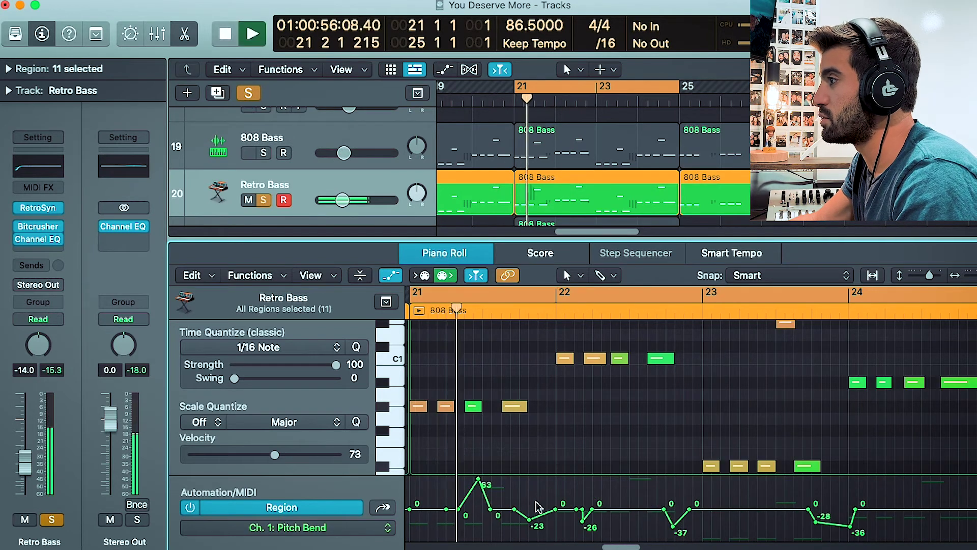
pyautogui.press('space')
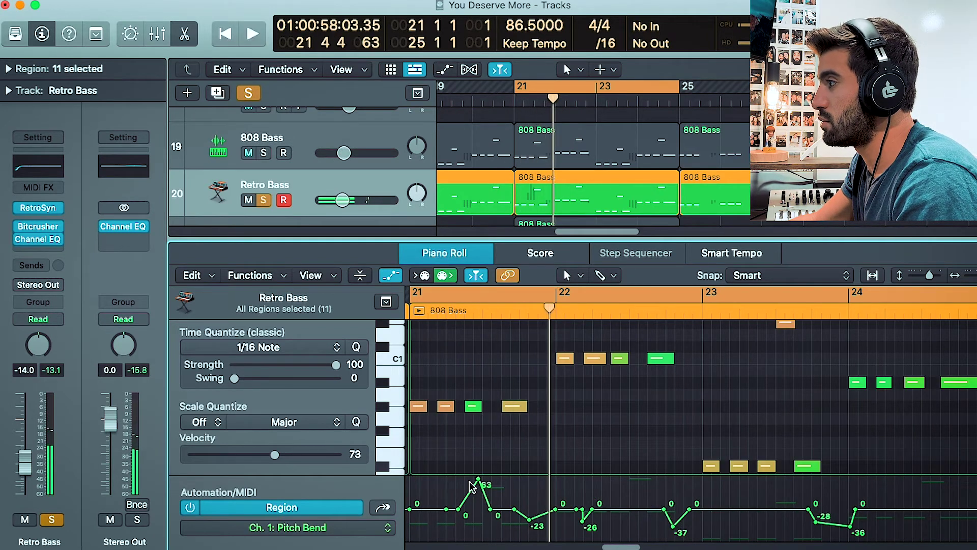
# Step: Try lowering the pitch bend point under bar 21's third note to -48, listen to the downward bend, and undo the change
pyautogui.moveTo(477, 480); pyautogui.dragTo(475, 531)
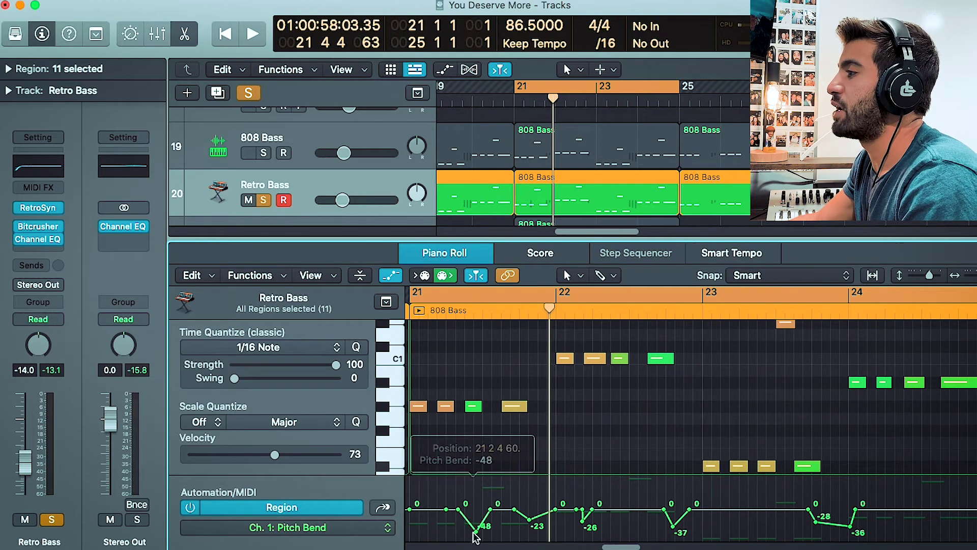
pyautogui.press('space')
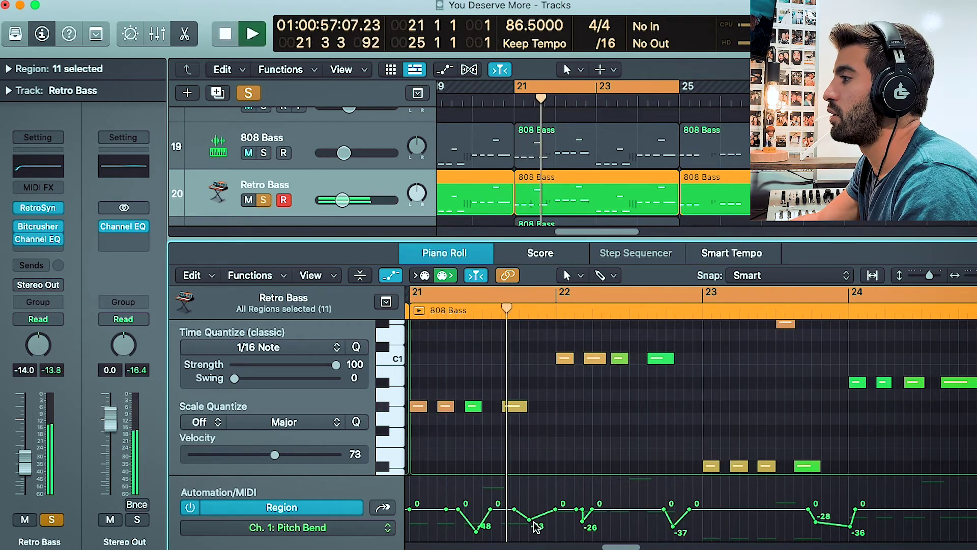
pyautogui.press('super+z')
pyautogui.press('space')
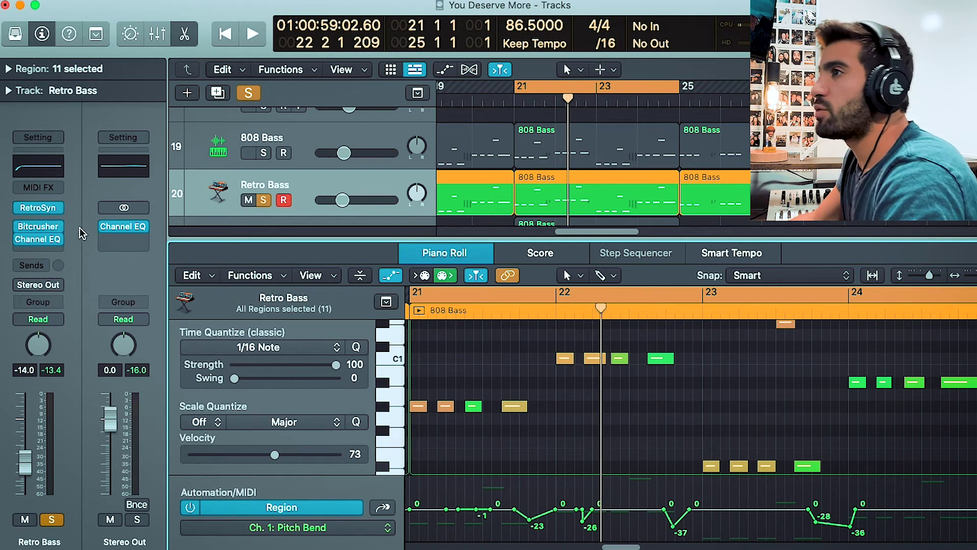
# Step: Open the Retro Synth instrument of the Retro Bass track to review its Glide settings, and close it again
pyautogui.click(42, 209)
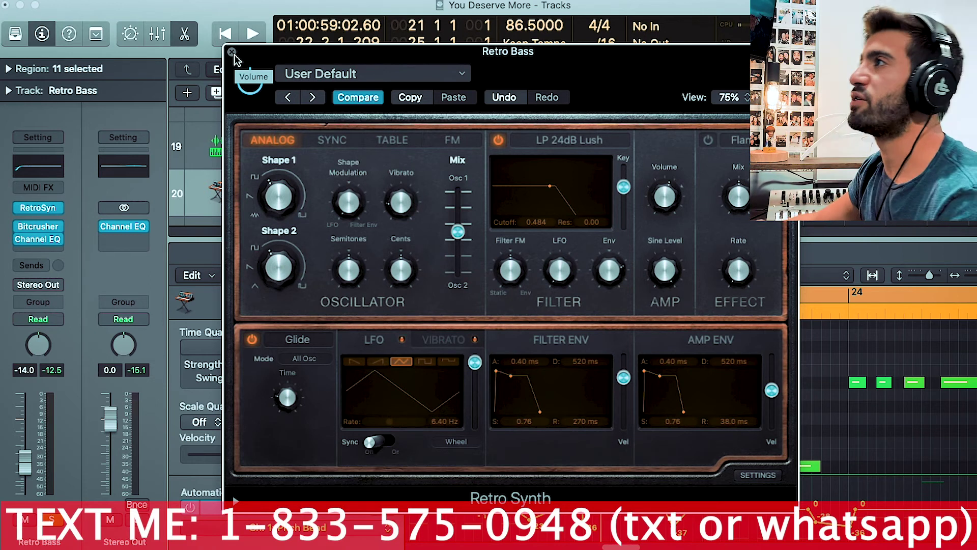
pyautogui.click(232, 53)
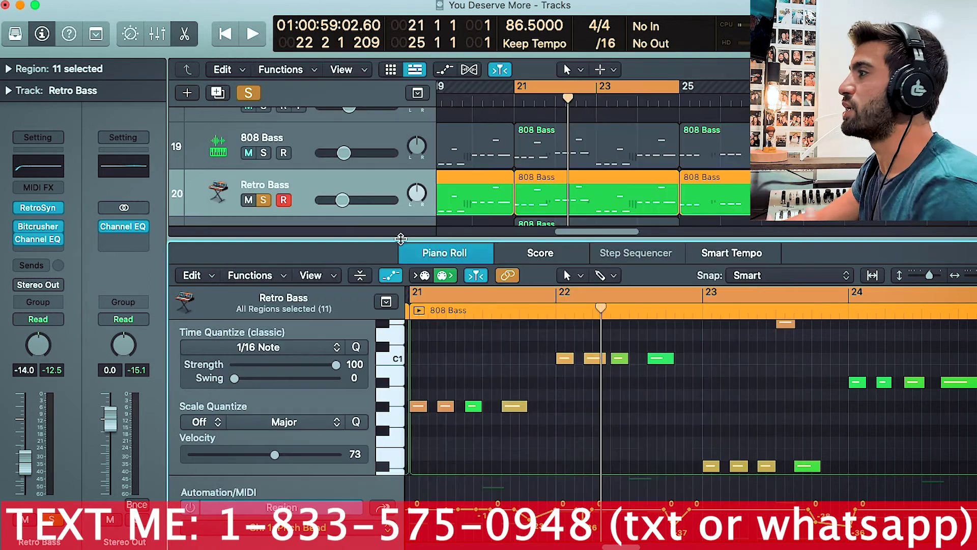